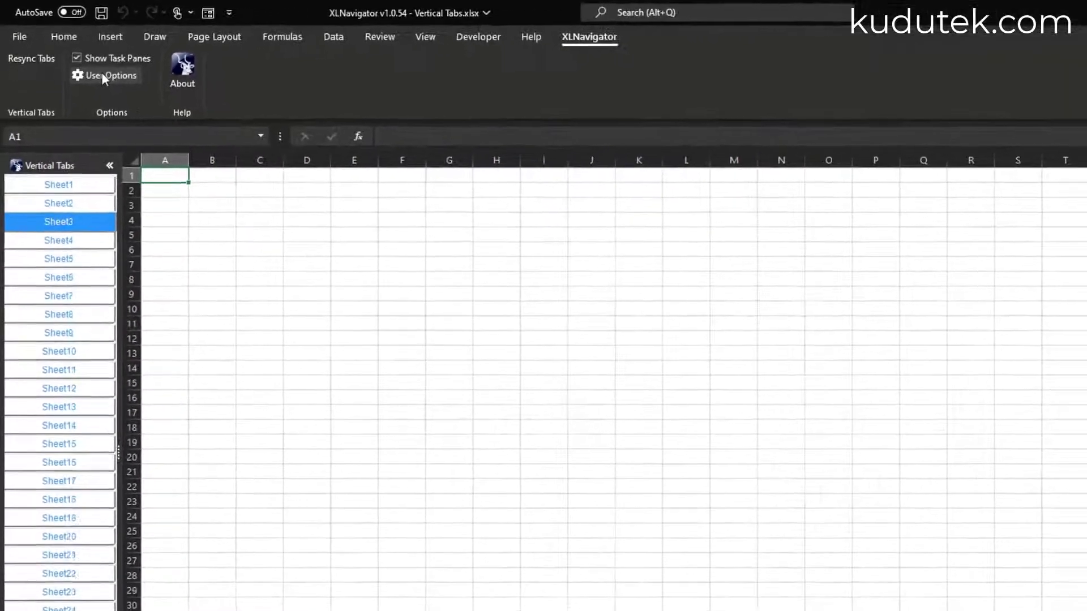
Reset the tab appearance to defaults, then raise tab text size, height and width and accept.
{"action": "left_click", "coordinate": [164, 123]}
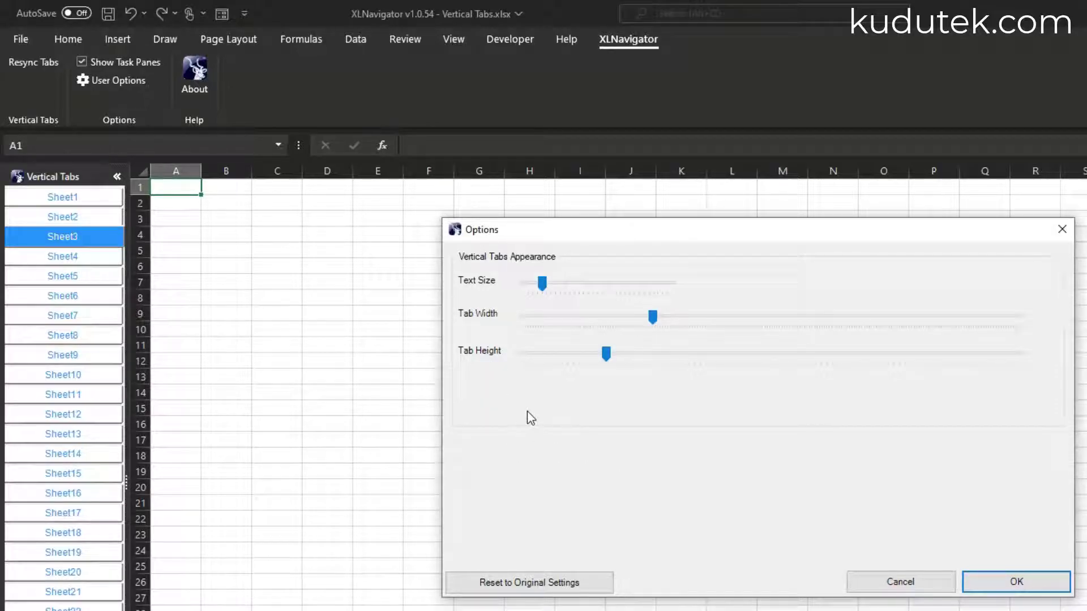
{"action": "left_click", "coordinate": [561, 577]}
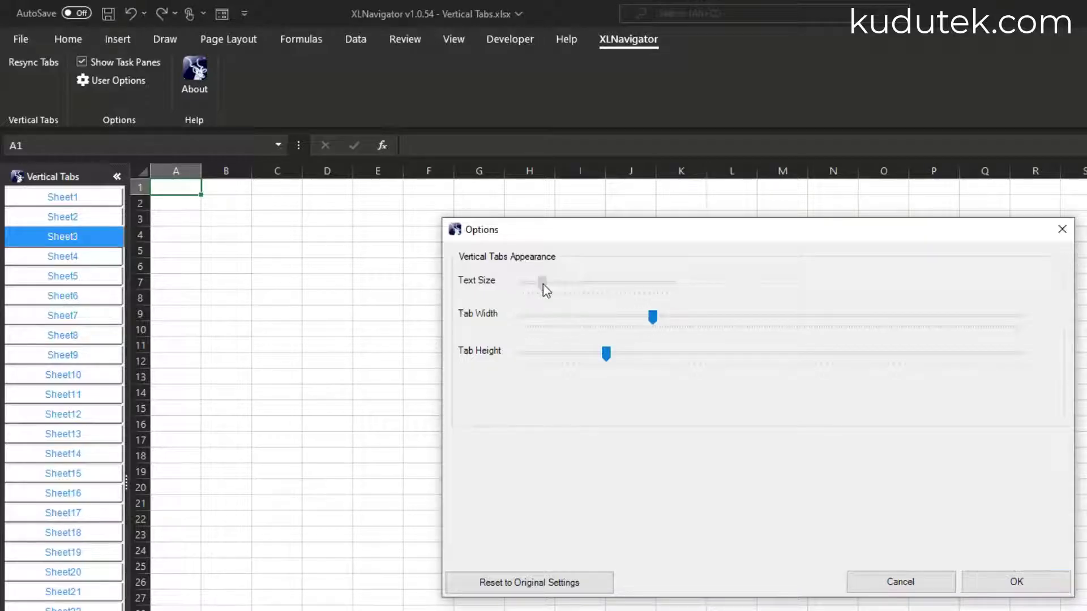
{"action": "left_click_drag", "start_coordinate": [542, 283], "coordinate": [550, 283]}
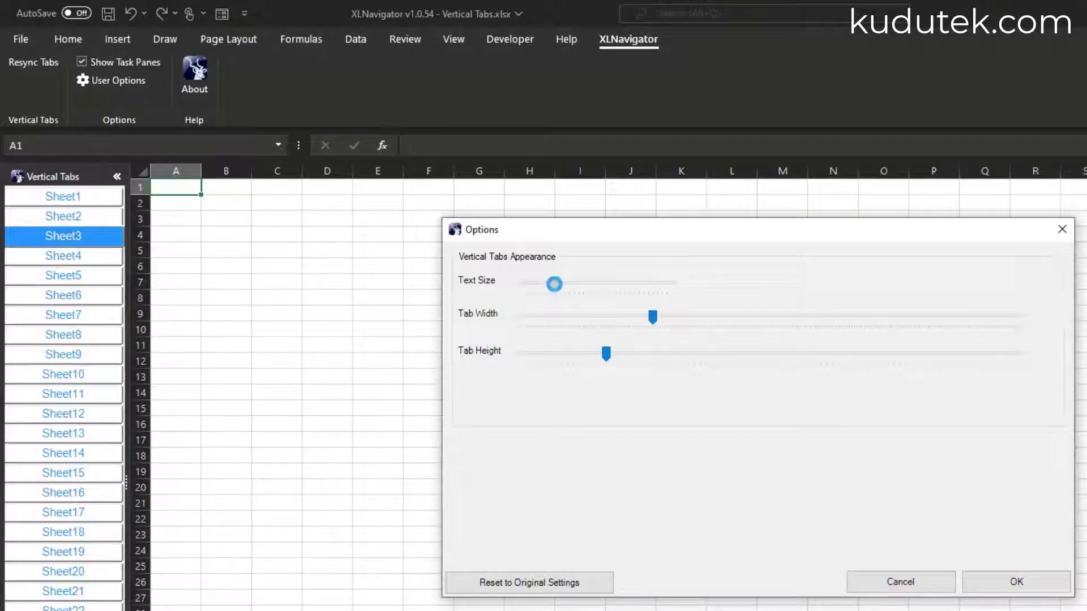
{"action": "left_click_drag", "start_coordinate": [551, 283], "coordinate": [575, 283]}
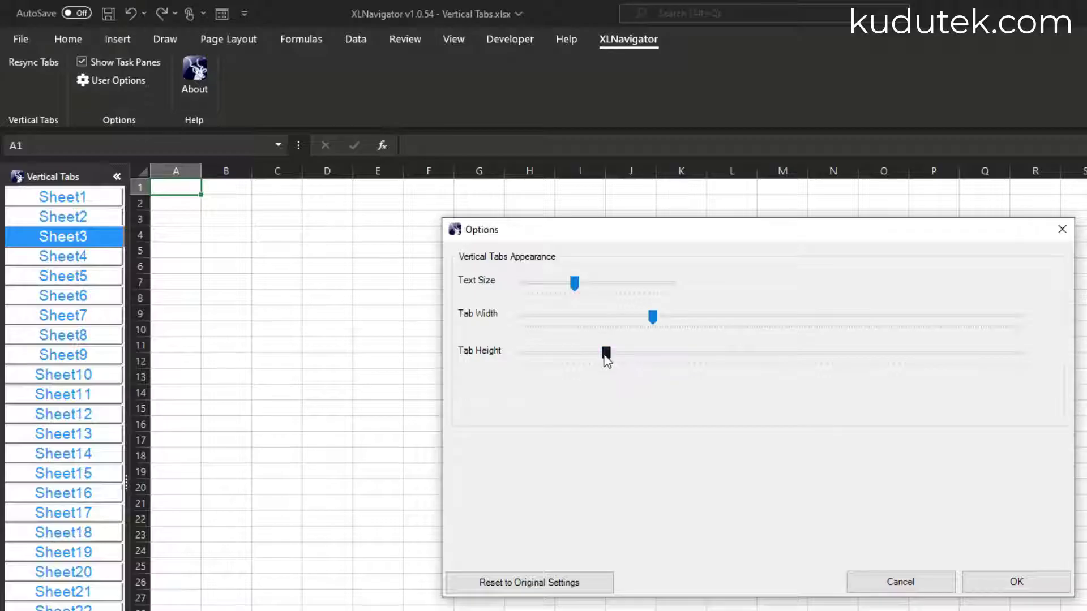
{"action": "left_click_drag", "start_coordinate": [607, 355], "coordinate": [633, 362]}
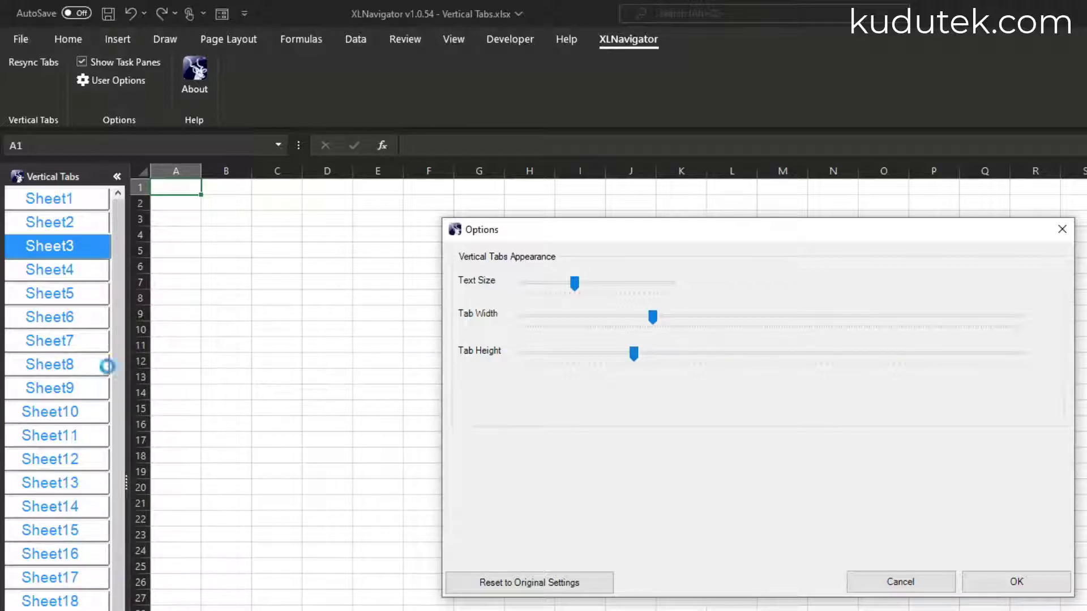
{"action": "left_click_drag", "start_coordinate": [652, 317], "coordinate": [734, 318]}
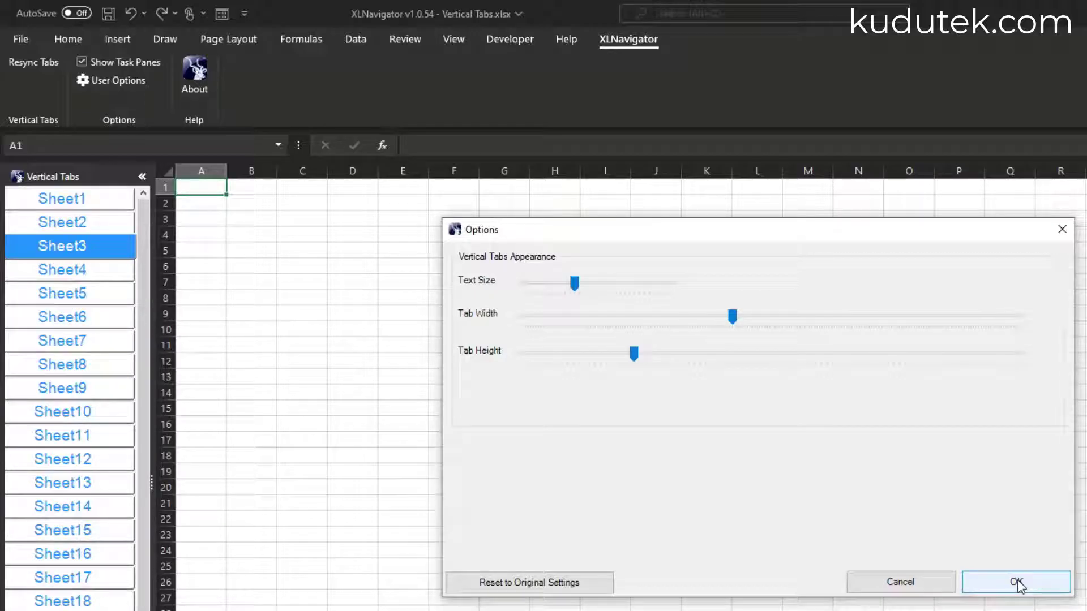
{"action": "left_click", "coordinate": [1017, 584]}
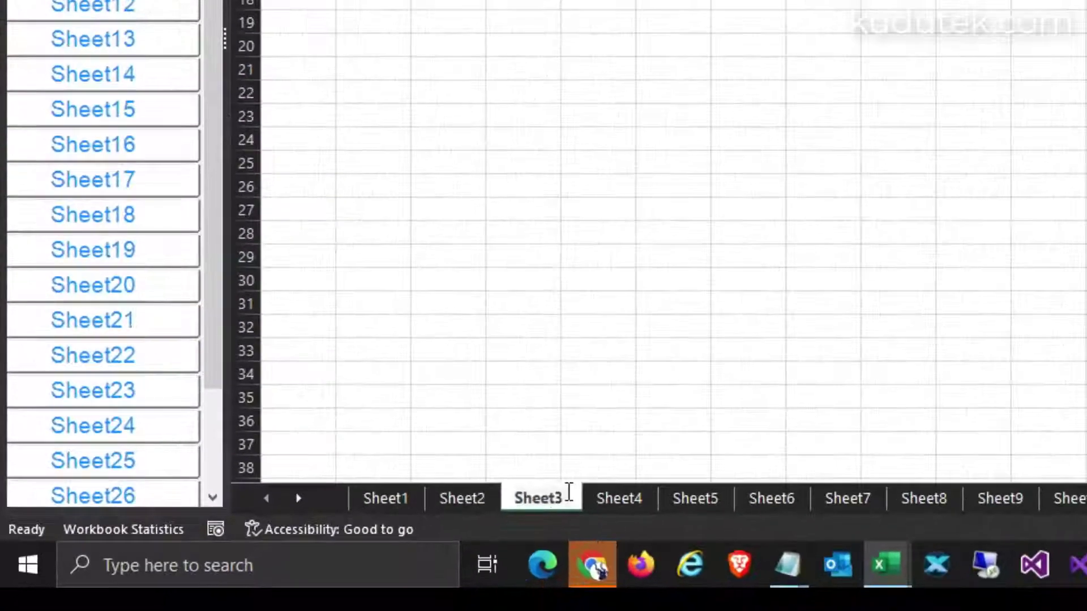
Rename Sheet3 to 'Sheet3 Maximum Tab Length 12345' and switch to Sheet2.
{"action": "type", "text": "-Maximum "}
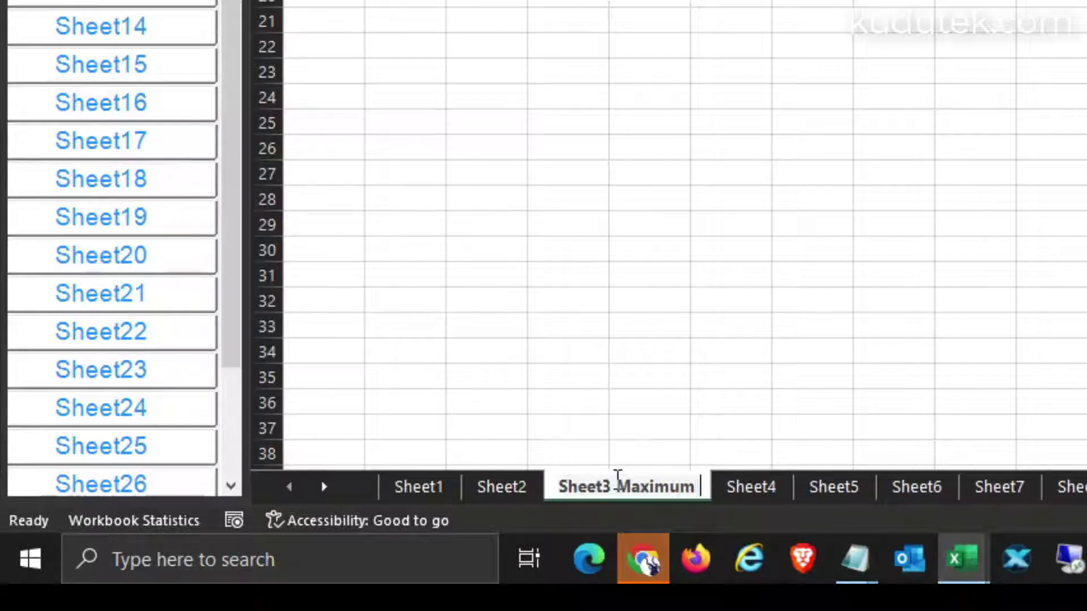
{"action": "type", "text": "Tab"}
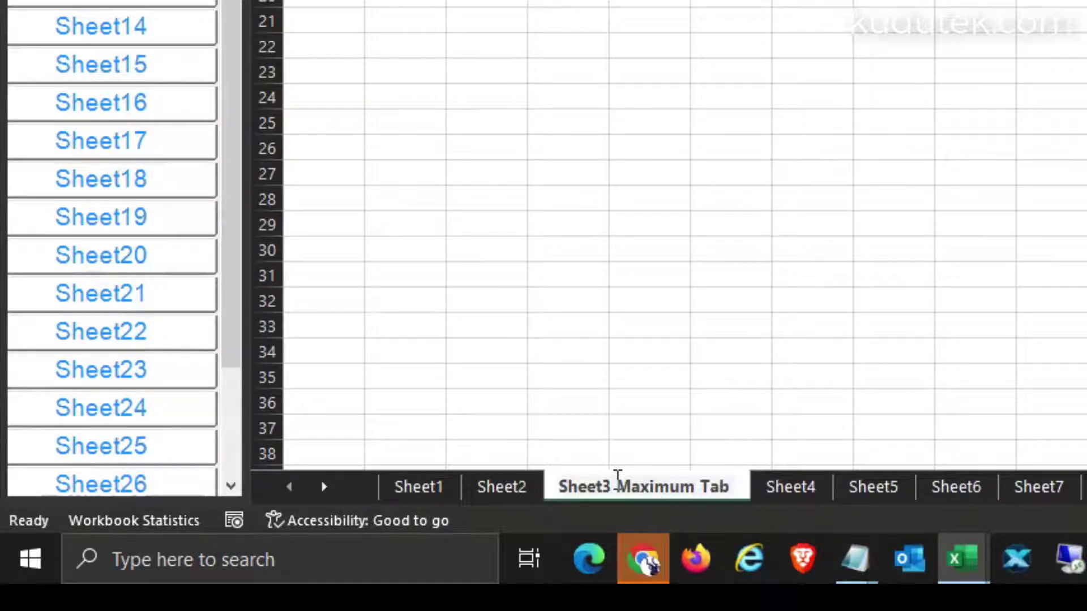
{"action": "type", "text": " Length 12345"}
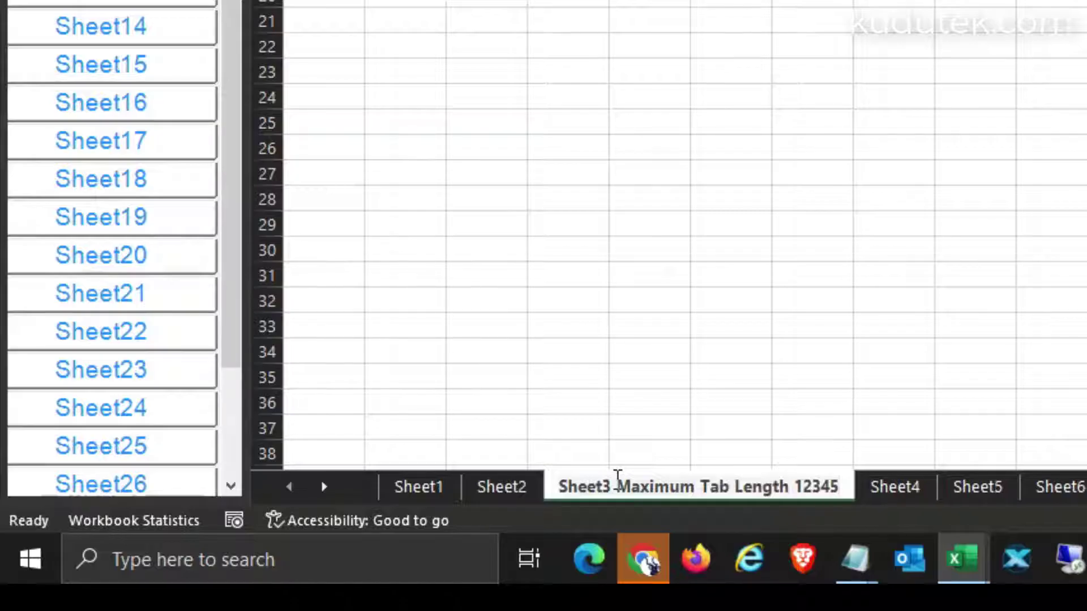
{"action": "left_click", "coordinate": [742, 335]}
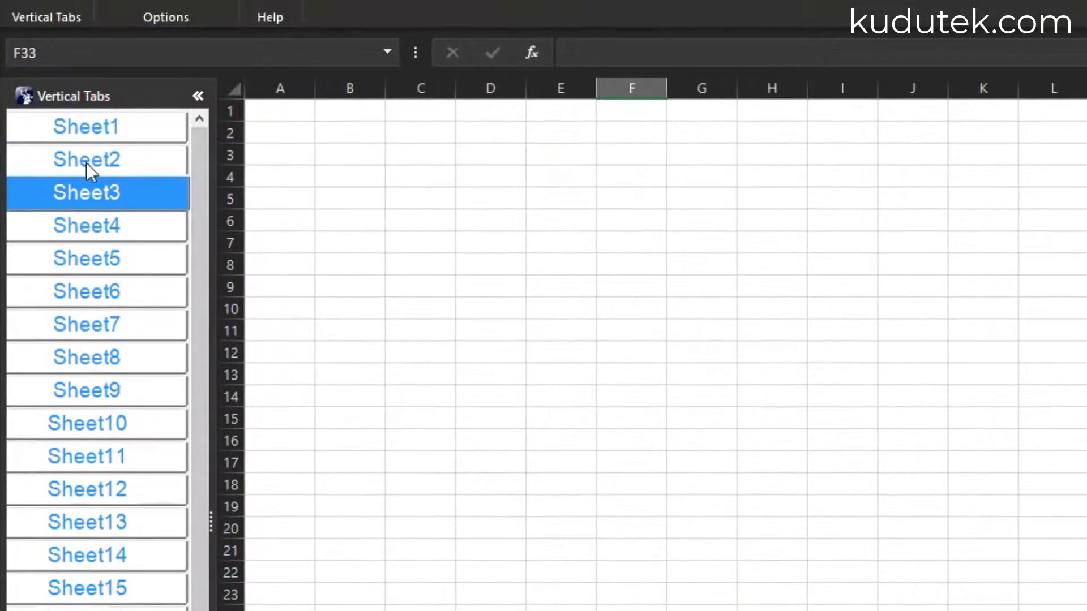
{"action": "left_click", "coordinate": [86, 163]}
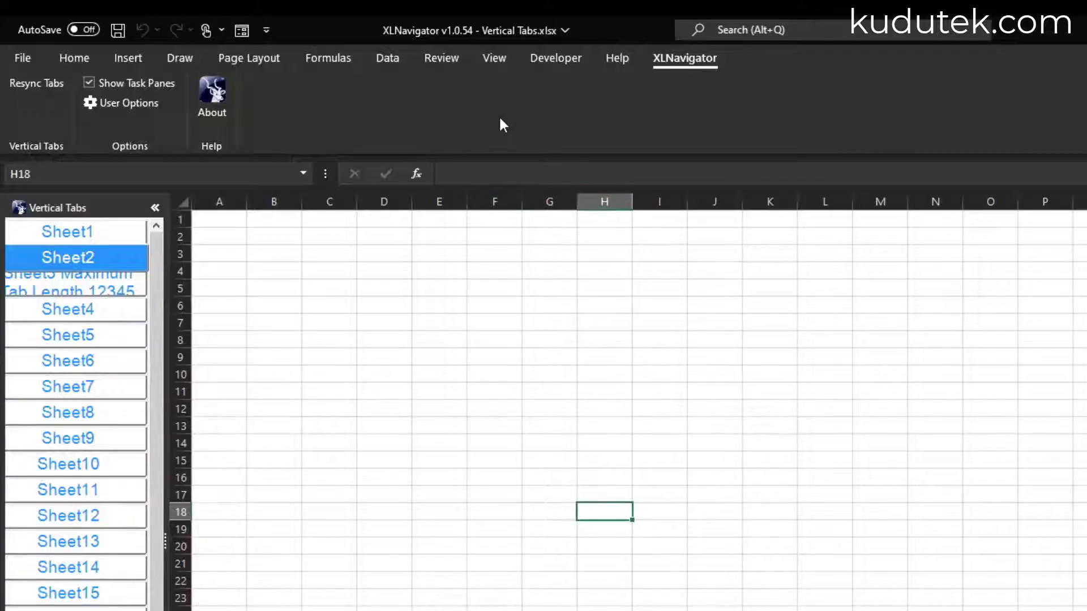
Restore the default tab text size, width and height, then switch to Sheet10.
{"action": "left_click", "coordinate": [137, 102]}
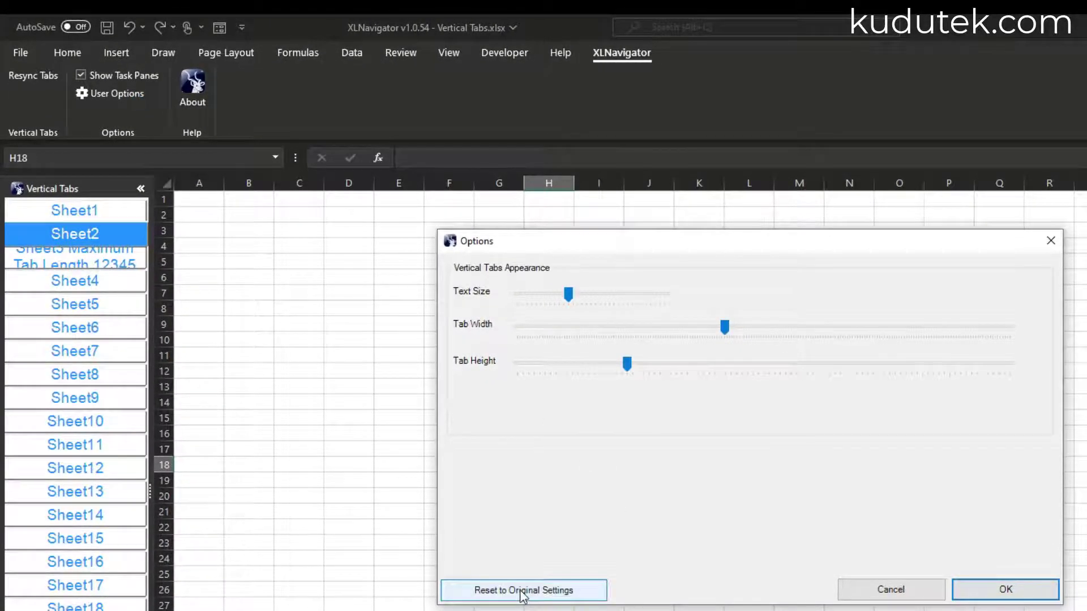
{"action": "left_click", "coordinate": [524, 592]}
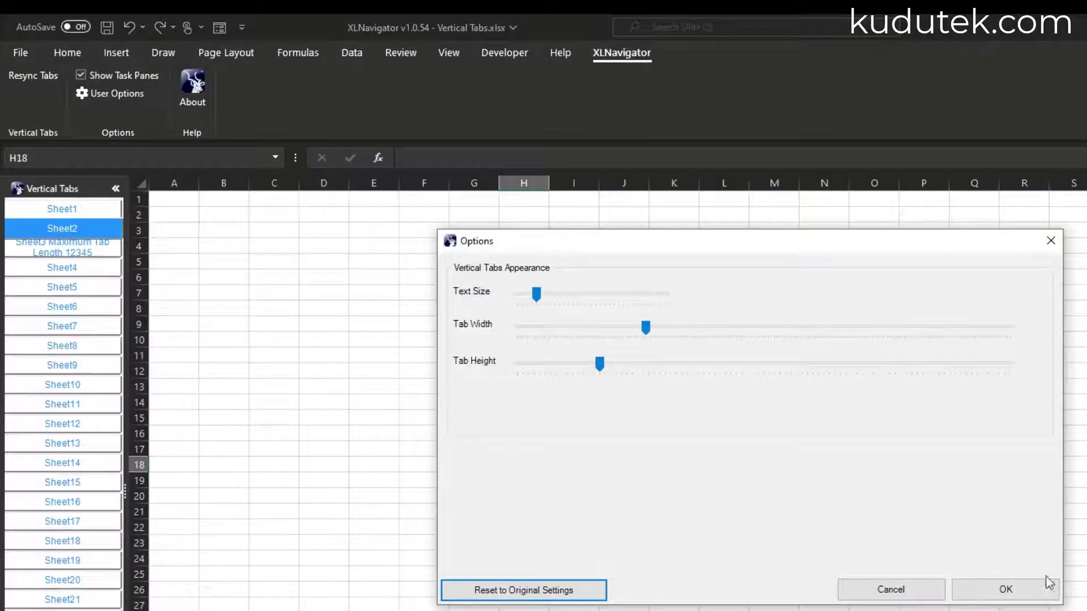
{"action": "left_click", "coordinate": [1024, 590]}
{"action": "left_click", "coordinate": [59, 379]}
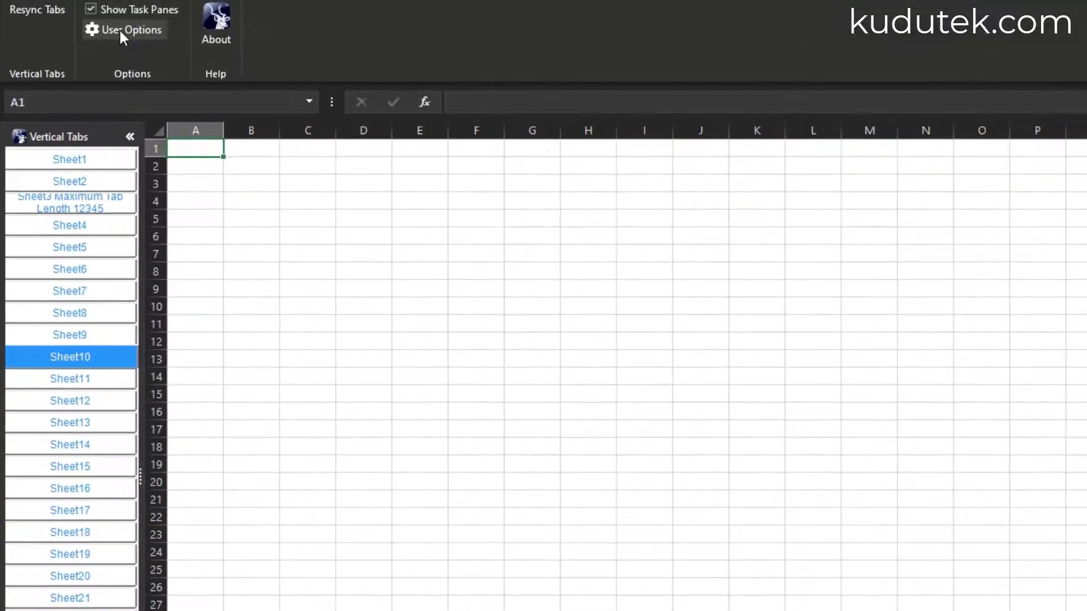
Stretch the tabs to full width, enlarge their text, and raise tab height to about two-thirds.
{"action": "left_click", "coordinate": [121, 34]}
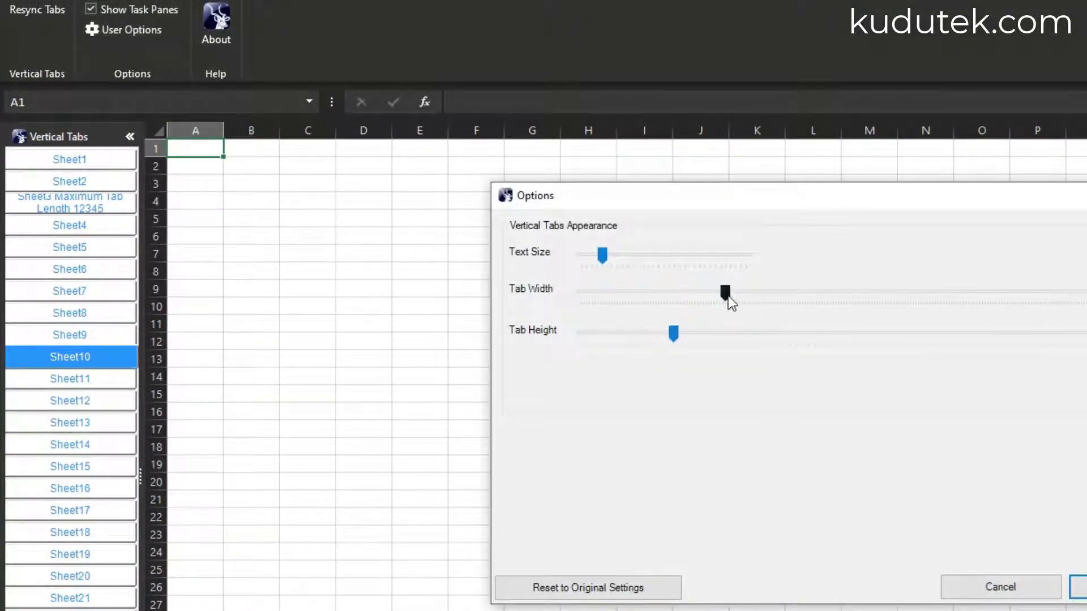
{"action": "left_click_drag", "start_coordinate": [725, 292], "coordinate": [1011, 293]}
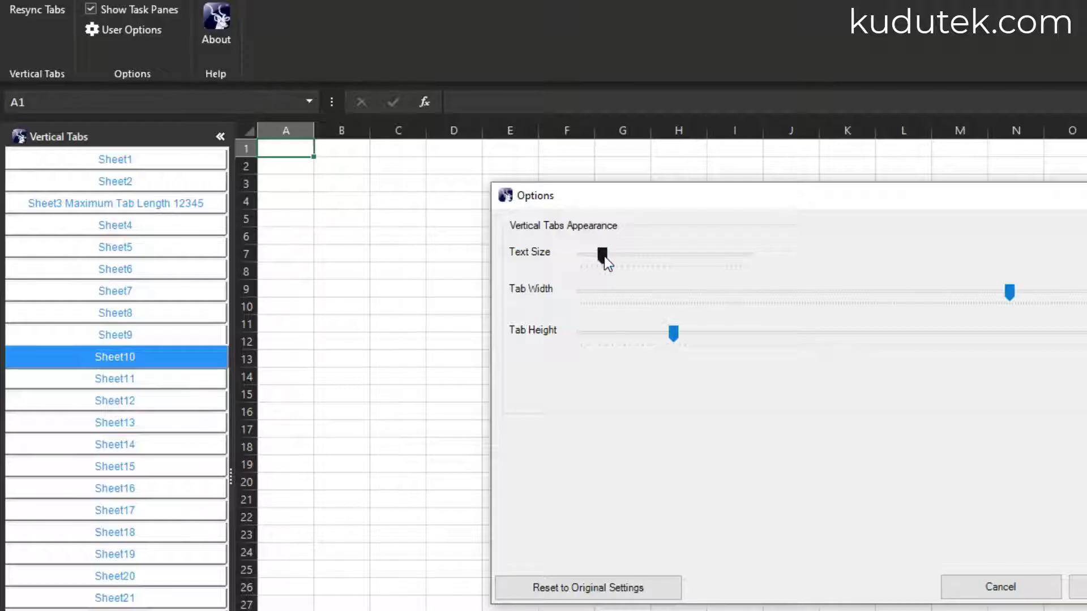
{"action": "left_click_drag", "start_coordinate": [604, 256], "coordinate": [663, 256]}
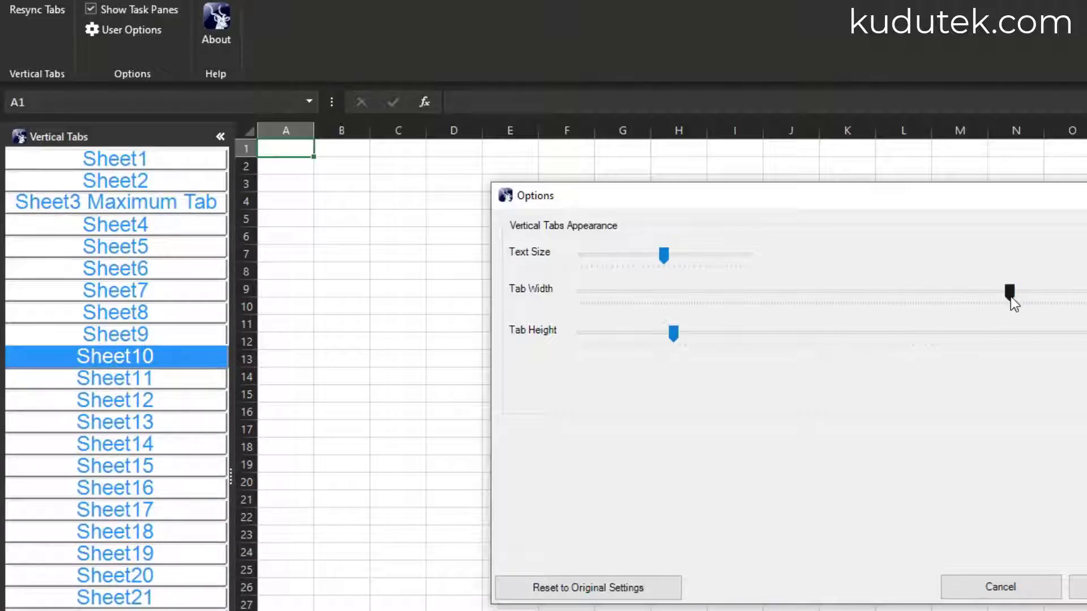
{"action": "left_click_drag", "start_coordinate": [1013, 293], "coordinate": [1039, 290]}
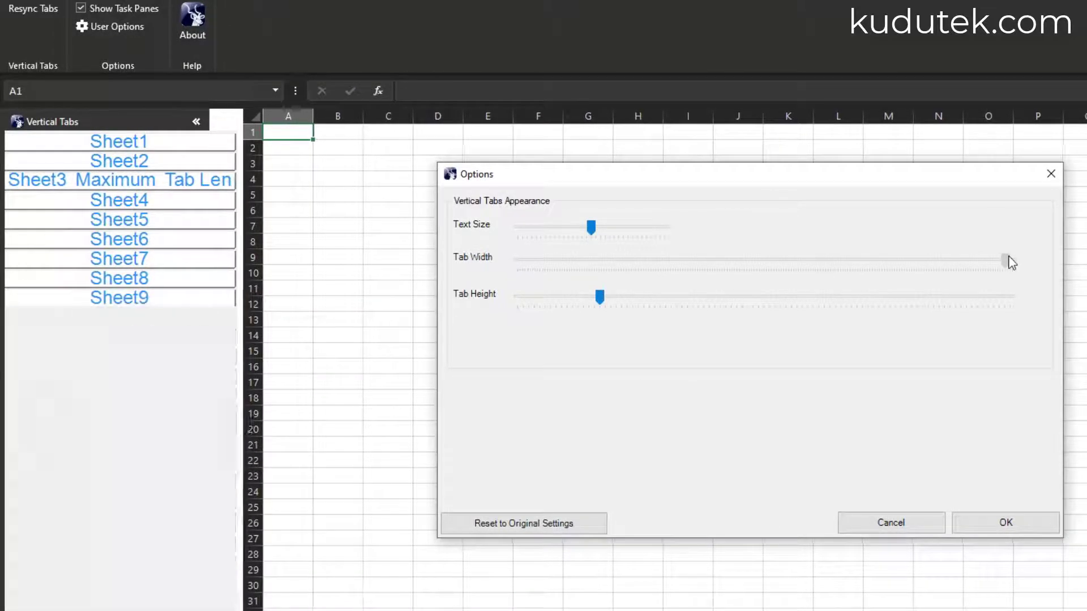
{"action": "left_click_drag", "start_coordinate": [973, 258], "coordinate": [1021, 257]}
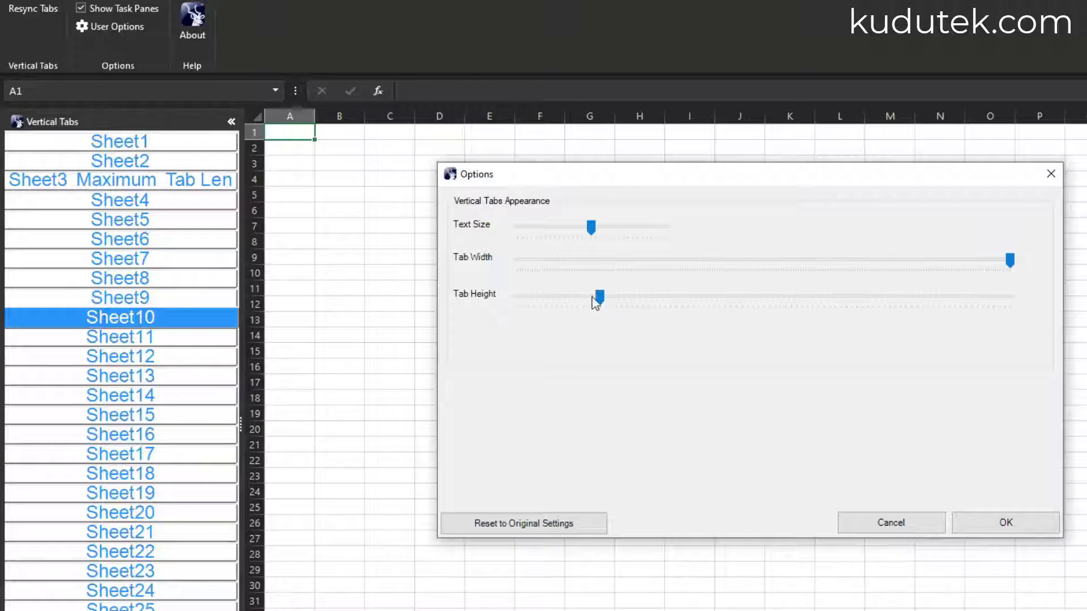
{"action": "left_click_drag", "start_coordinate": [599, 296], "coordinate": [678, 301]}
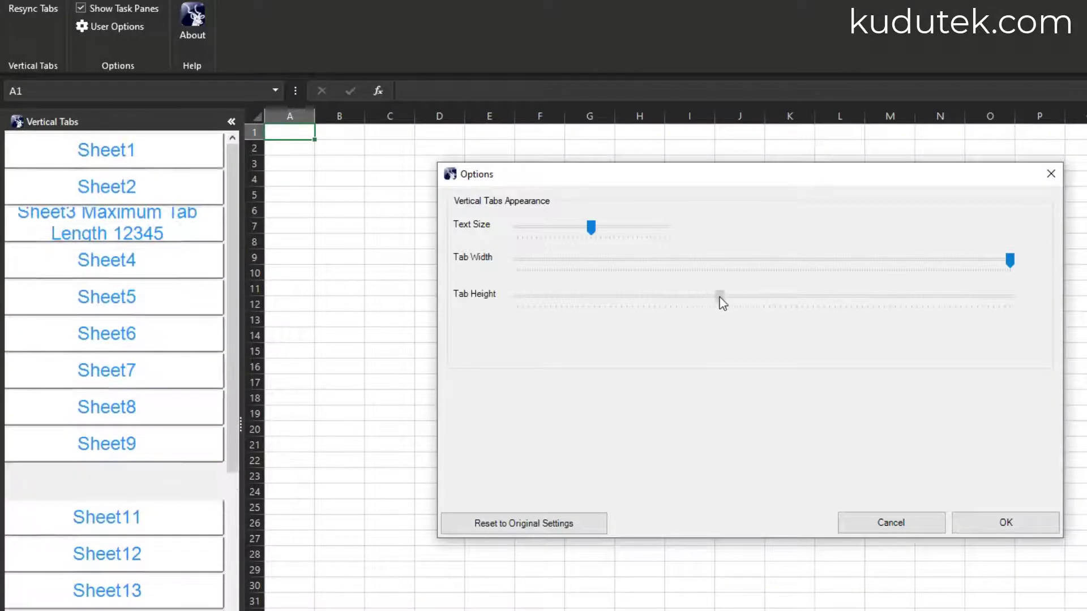
{"action": "left_click_drag", "start_coordinate": [678, 301], "coordinate": [835, 302]}
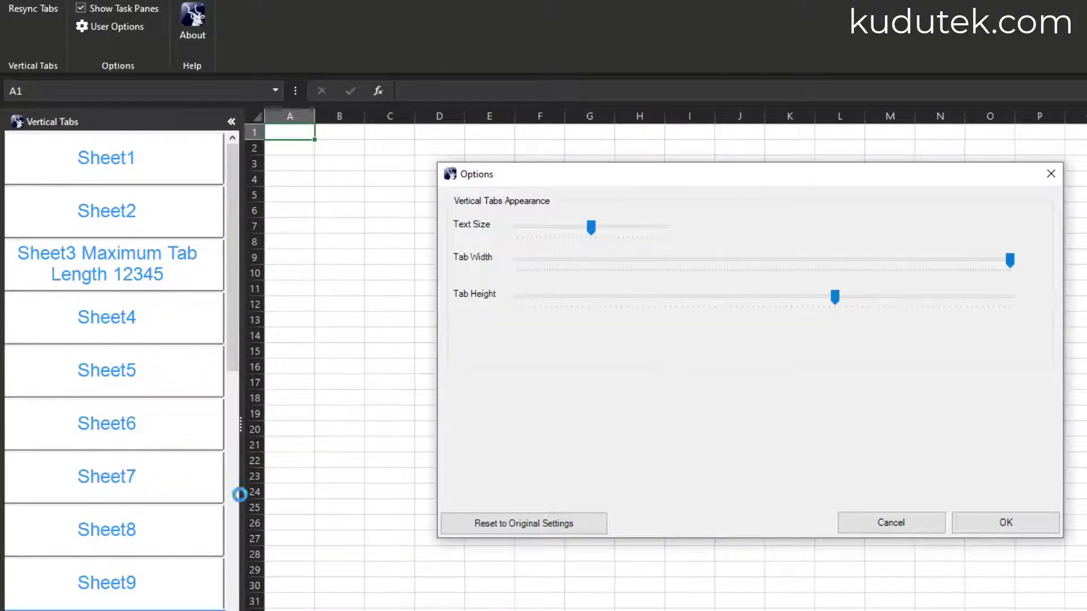
Apply the tab settings and enter 'This is some value in a cell' in F9 on Sheet3.
{"action": "left_click", "coordinate": [988, 521]}
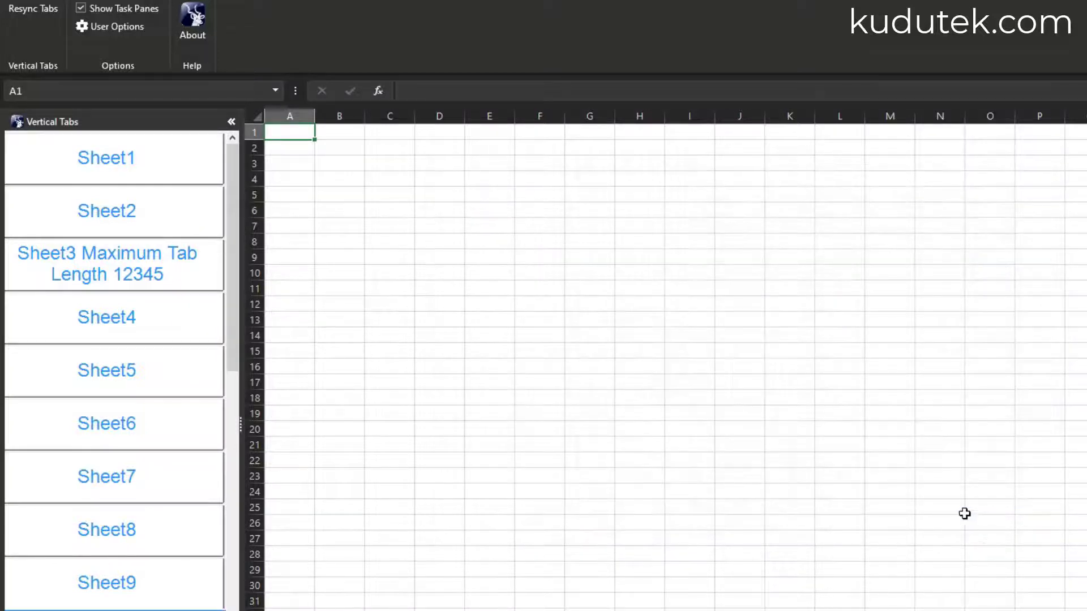
{"action": "left_click", "coordinate": [136, 429]}
{"action": "left_click", "coordinate": [132, 382]}
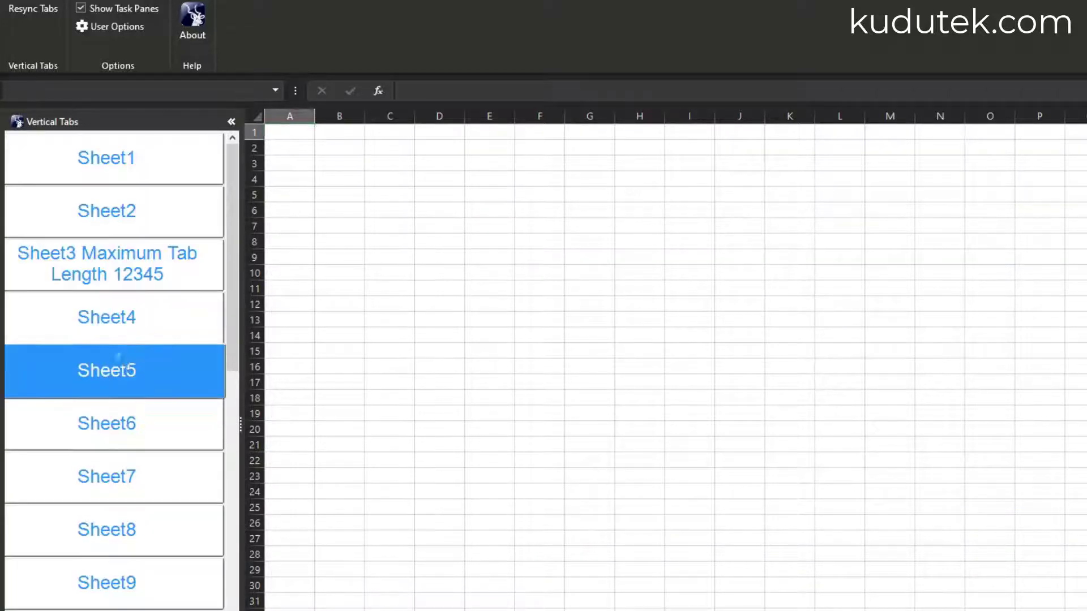
{"action": "left_click", "coordinate": [118, 263]}
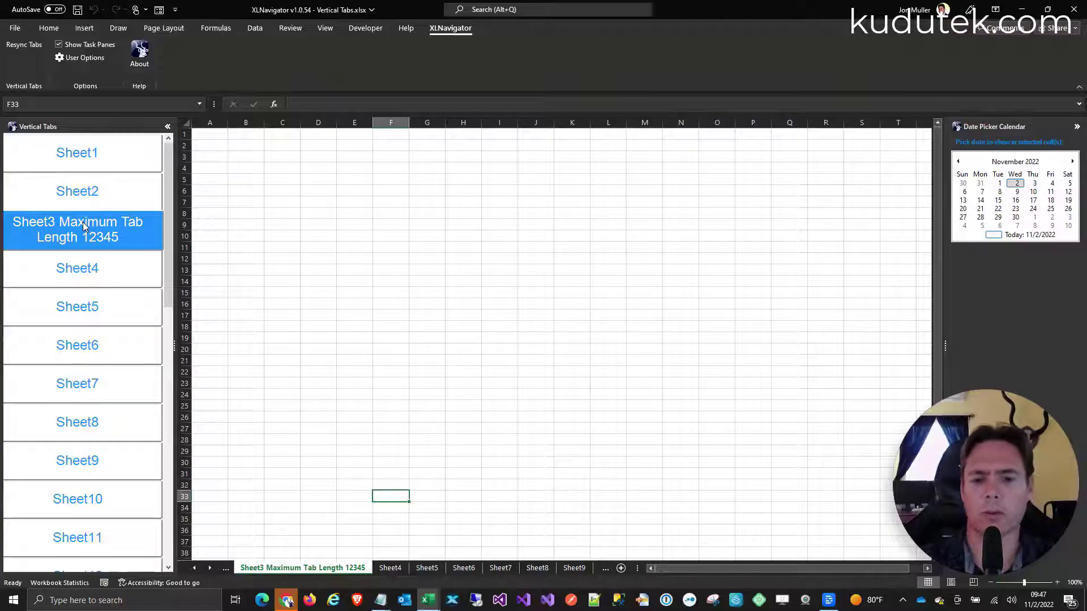
{"action": "key", "text": "ctrl+shift+x"}
{"action": "type", "text": "This is some value in a cell"}
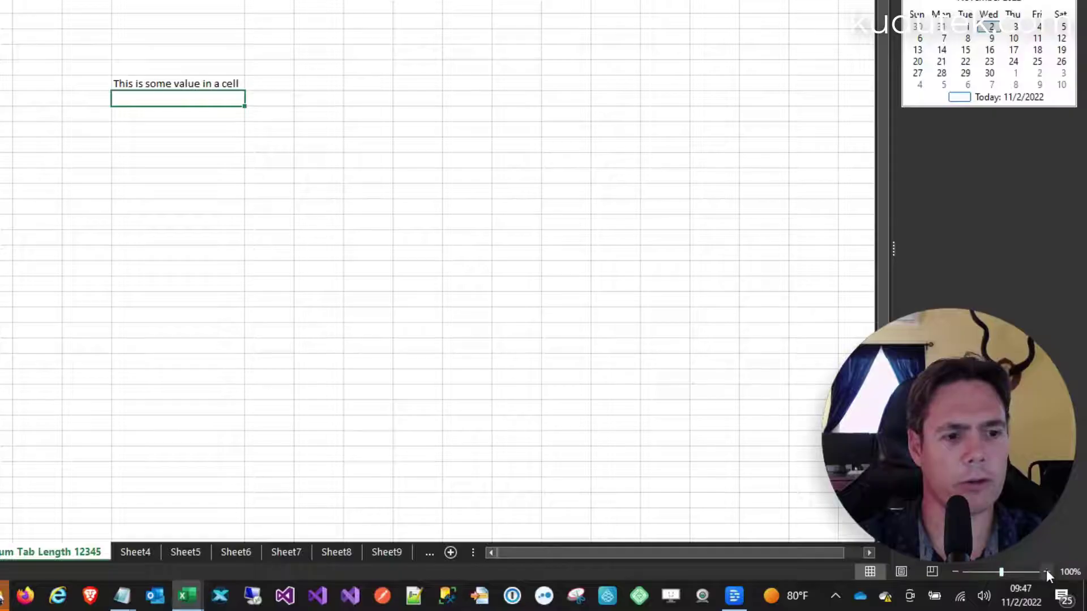
Zoom the sheet view in to 170%.
{"action": "left_click", "coordinate": [1046, 570]}
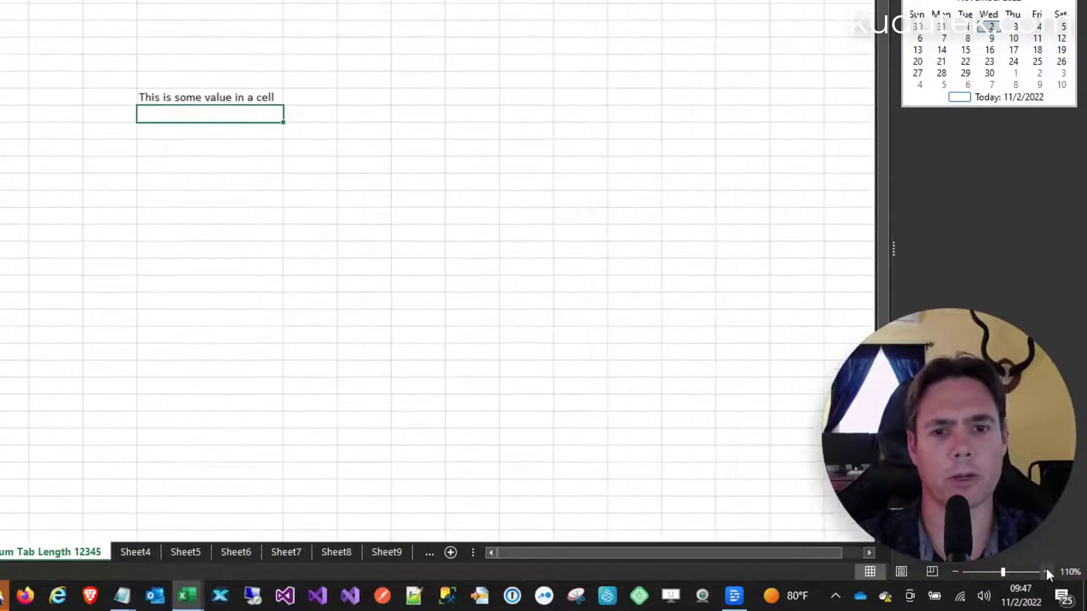
{"action": "left_click", "coordinate": [1046, 568]}
{"action": "key", "text": "ctrl+shift+x"}
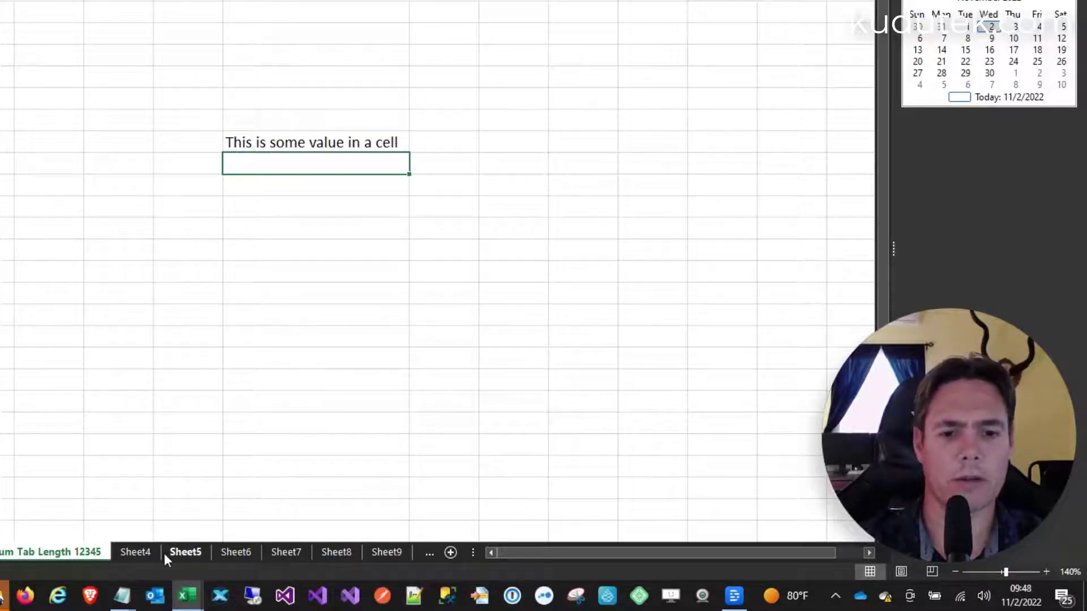
{"action": "left_click", "coordinate": [1046, 570]}
{"action": "left_click", "coordinate": [1046, 570]}
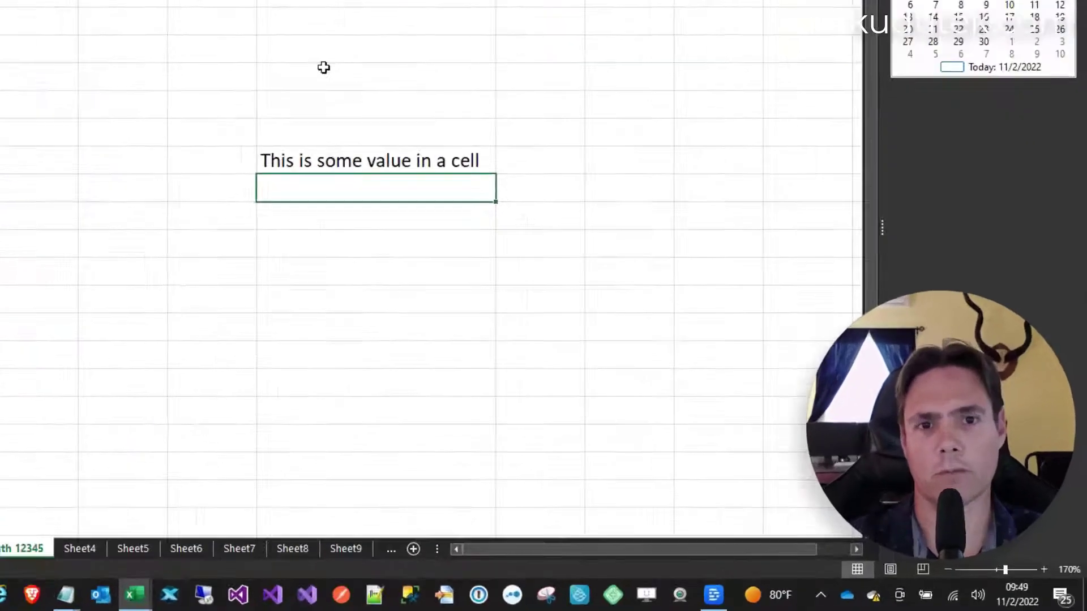
Open the XLNavigator updater from the taskbar tray, showing v1.0.54 installed.
{"action": "left_click", "coordinate": [903, 601]}
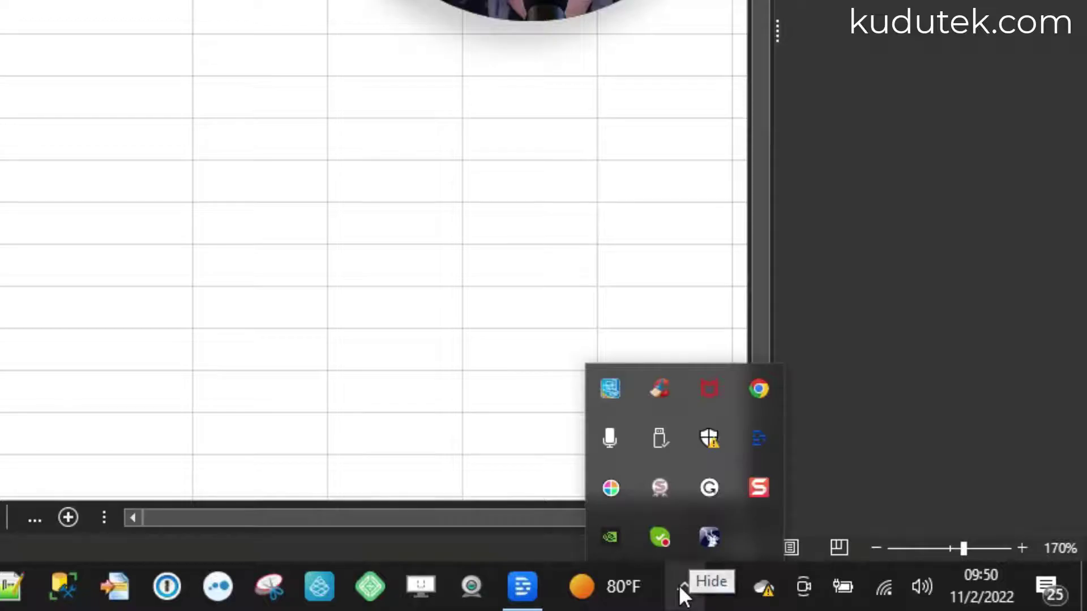
{"action": "left_click", "coordinate": [711, 536]}
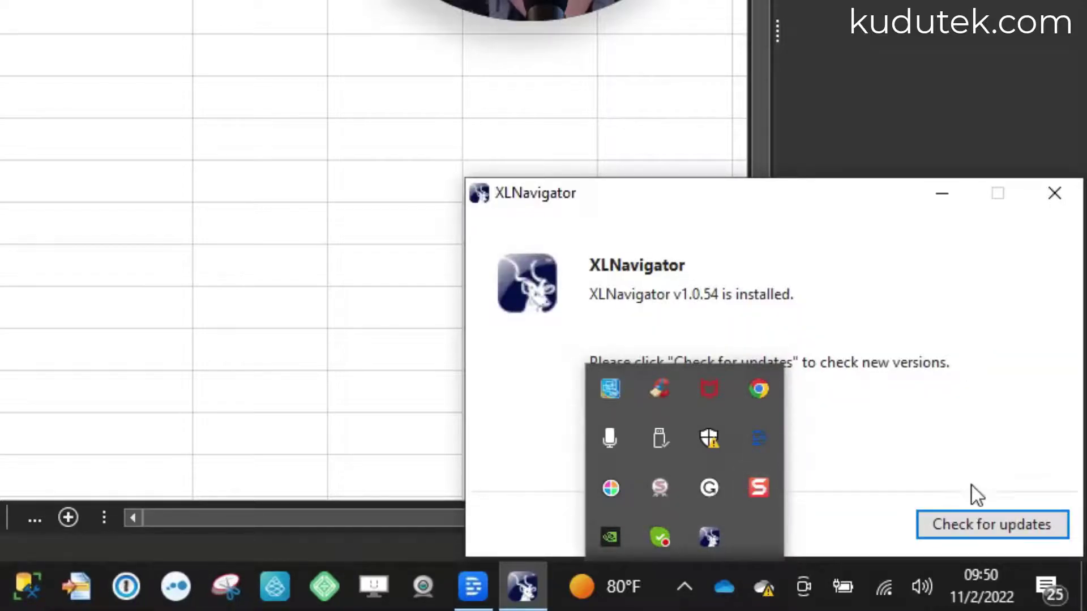
{"action": "left_click", "coordinate": [958, 527]}
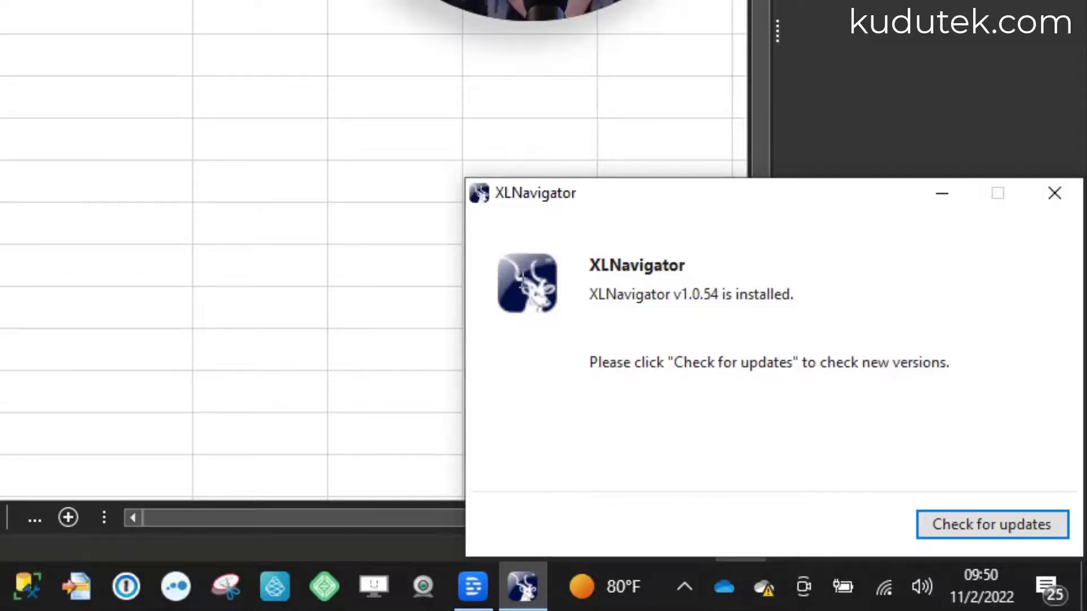
Close the updater and go to the XLNavigator page on kudutek.com.
{"action": "left_click", "coordinate": [1054, 192]}
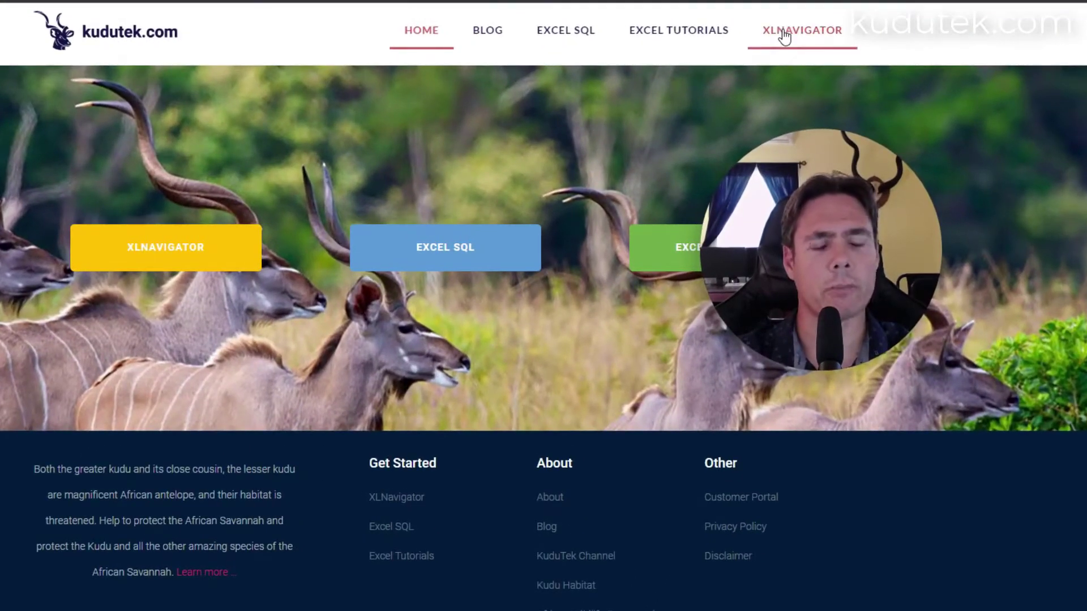
{"action": "left_click", "coordinate": [784, 35]}
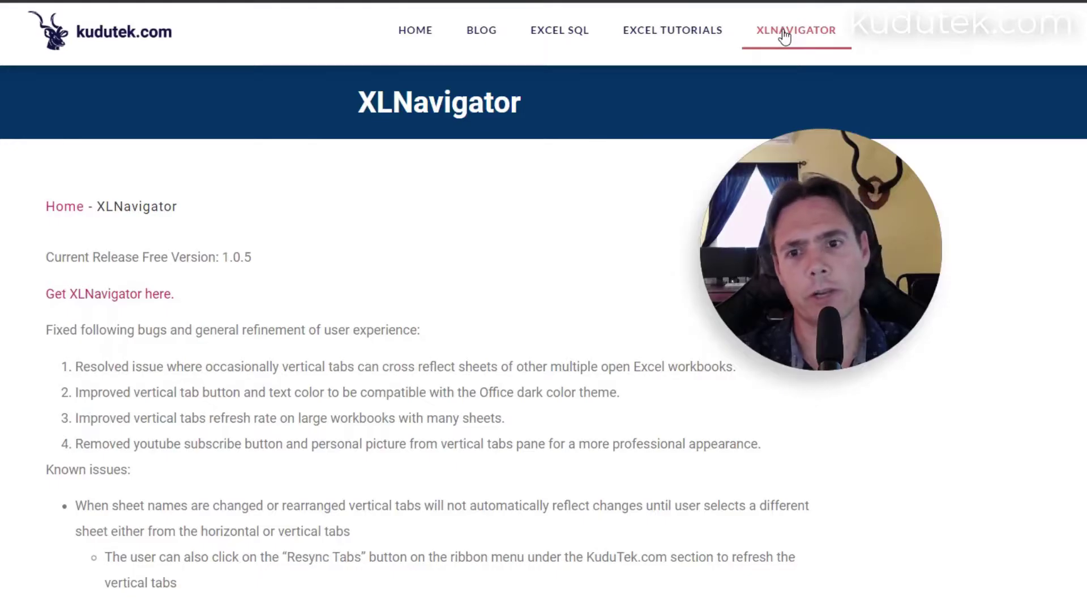